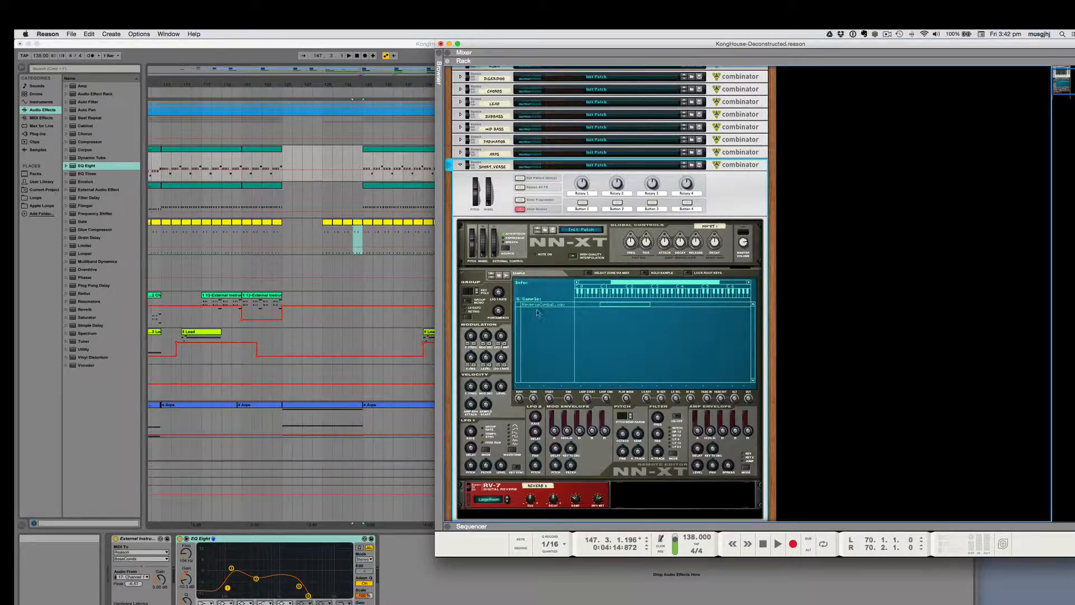
Step: Open the NN-XT's ReverseCymbal.wav sample for editing, inspect its waveform, and close it without saving
click(499, 275)
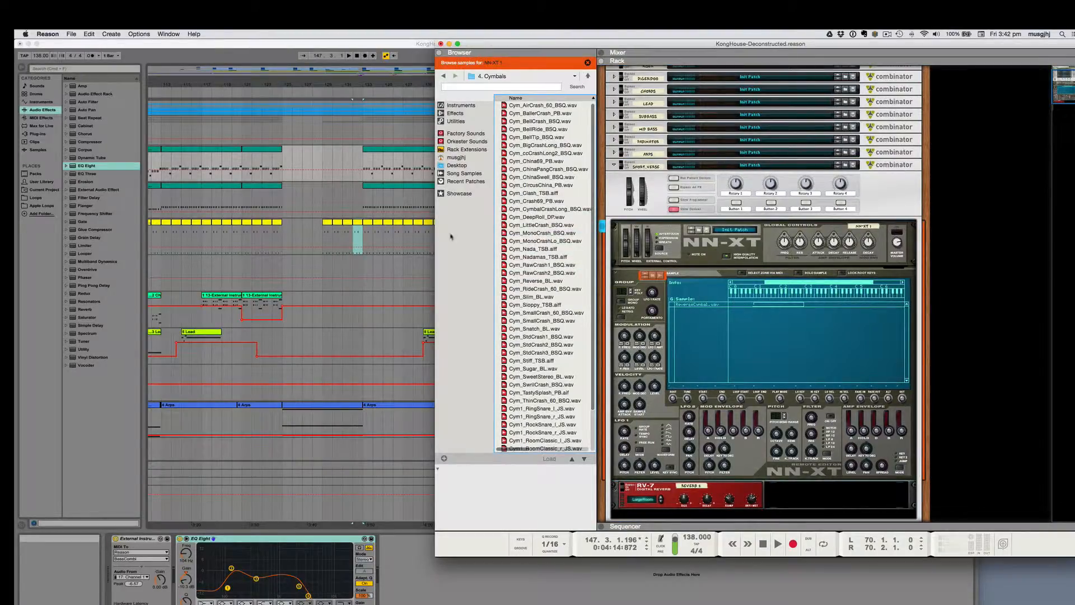
click(776, 306)
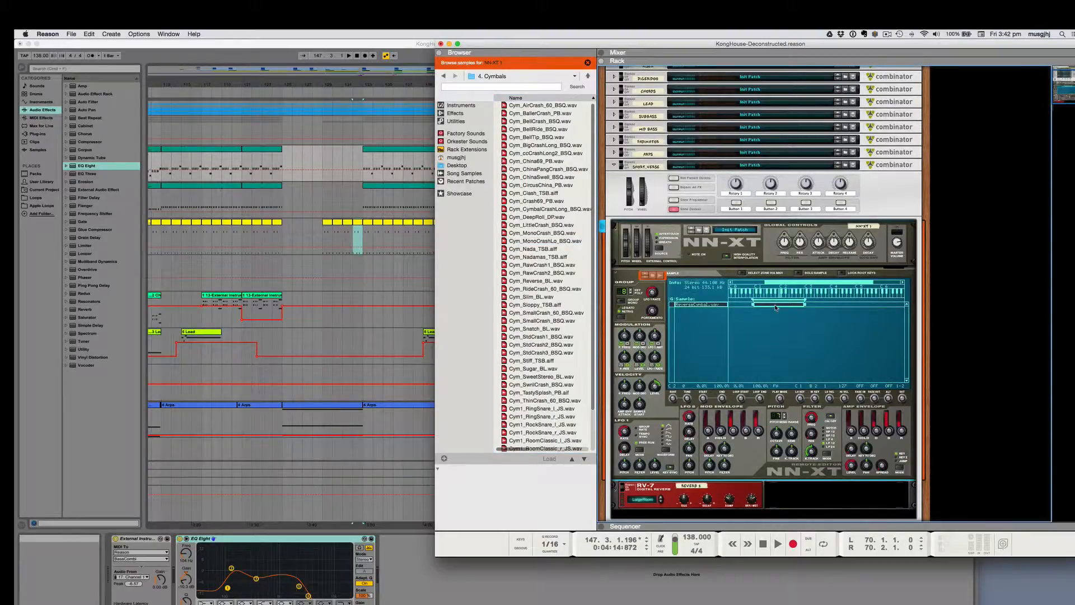
right_click(776, 307)
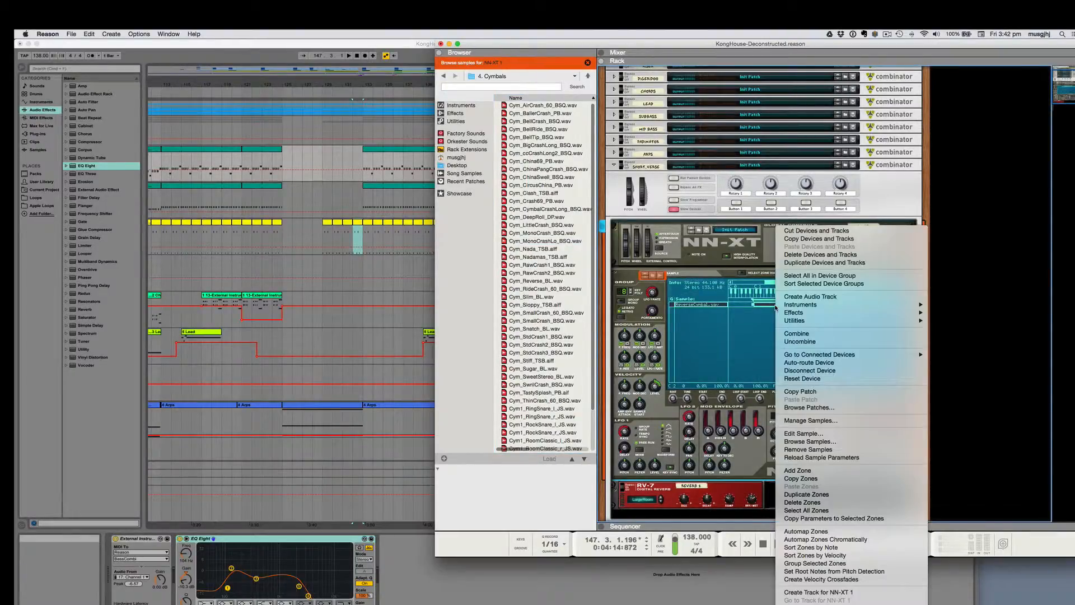
click(793, 435)
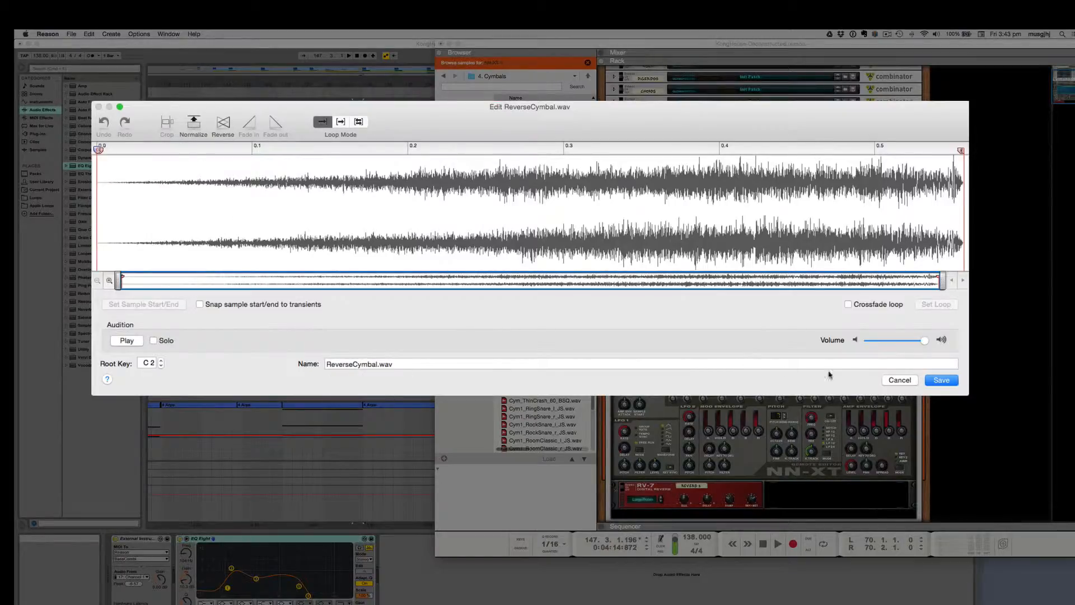
click(900, 380)
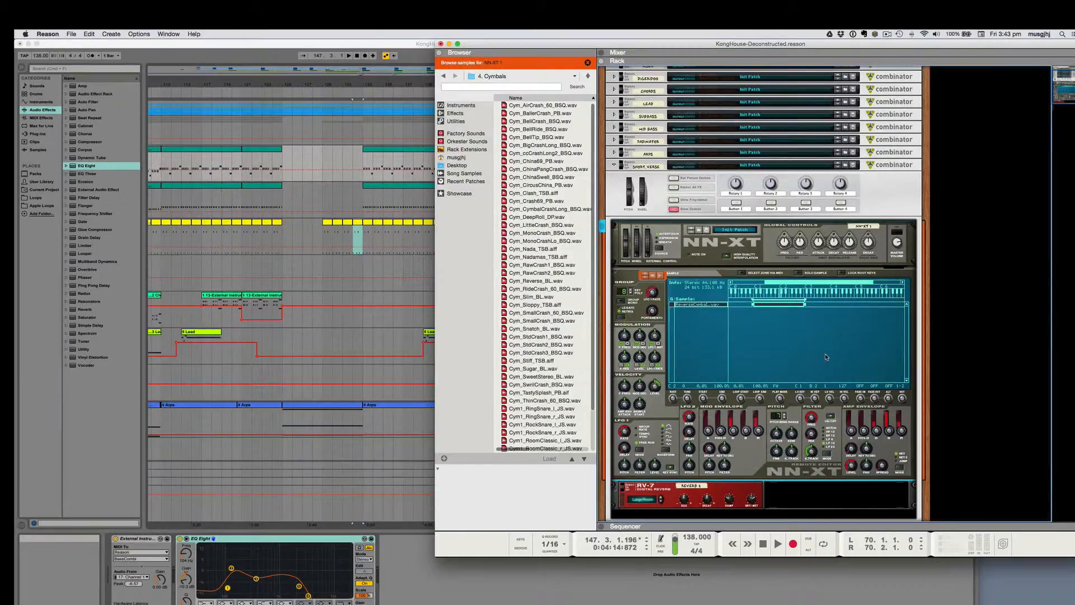
Step: Fold the Short_Verse Combinator and examine the LongReverse Combinator's Subtractor noise, filter, Scream 4 and RV7000 settings
scroll(803, 364, up, 3)
scroll(803, 365, down, 2)
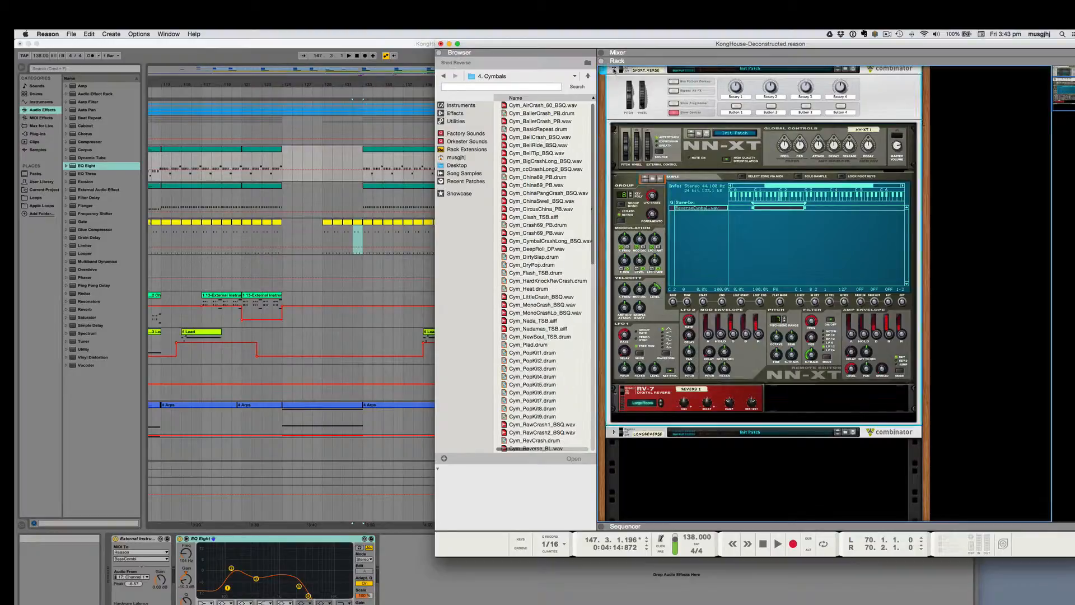
alt+click(614, 69)
click(614, 235)
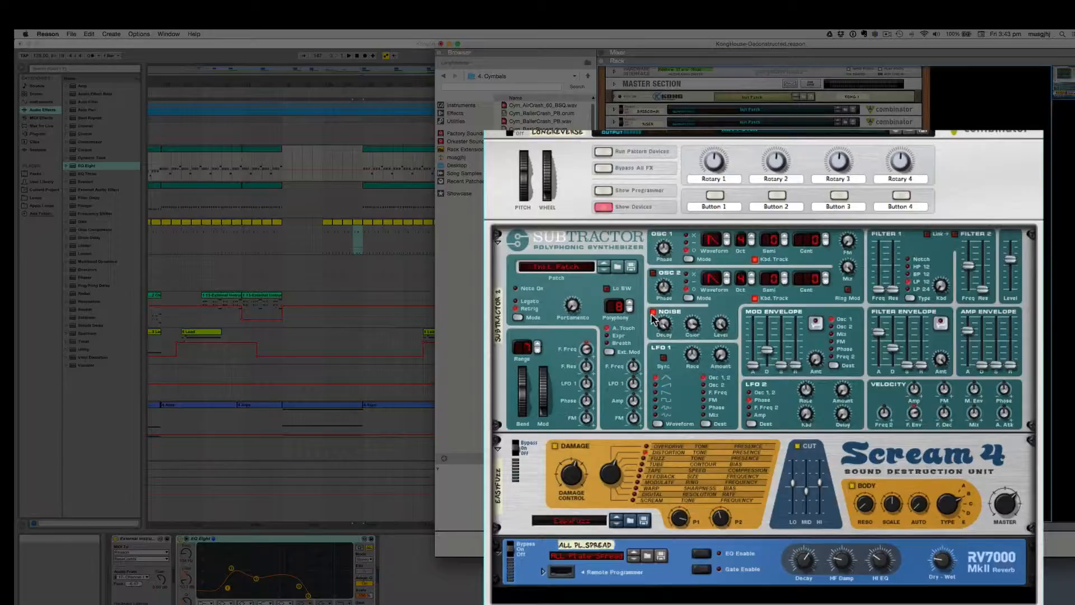
mouse_move(849, 282)
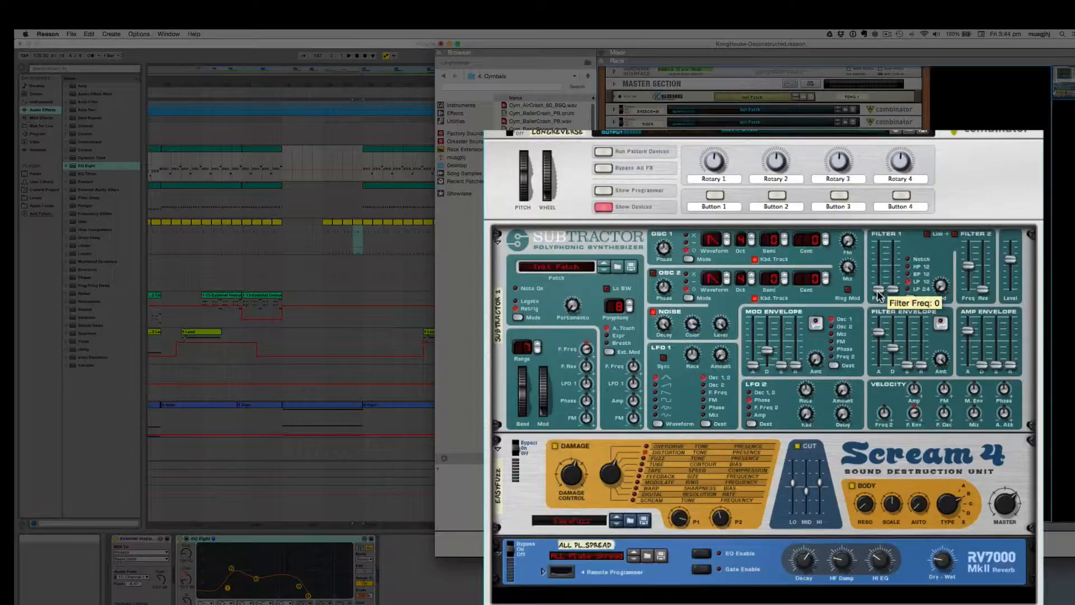
mouse_move(943, 367)
scroll(794, 363, down, 5)
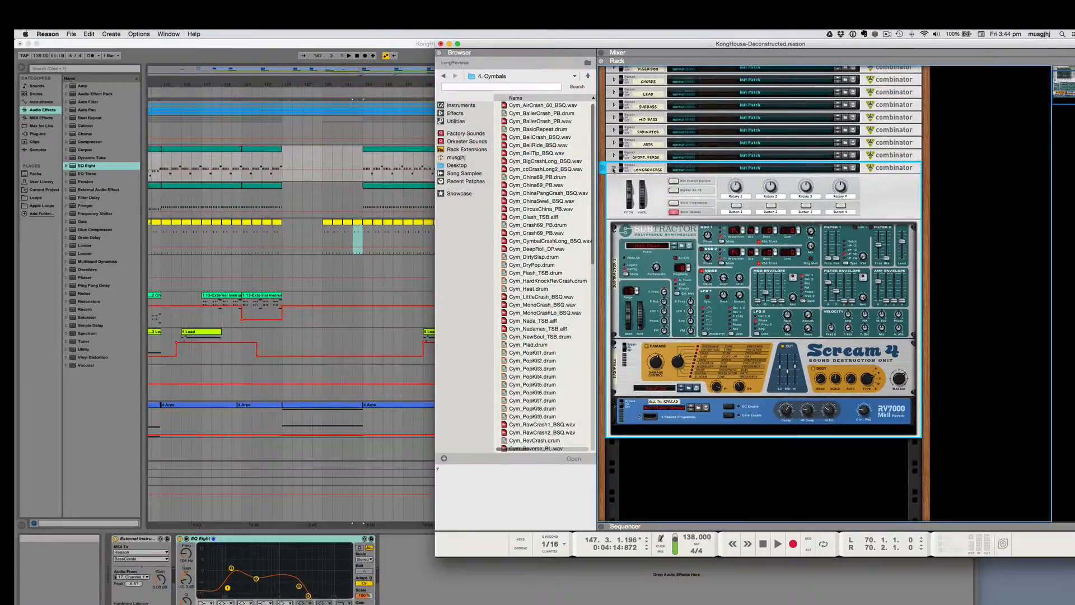
click(614, 169)
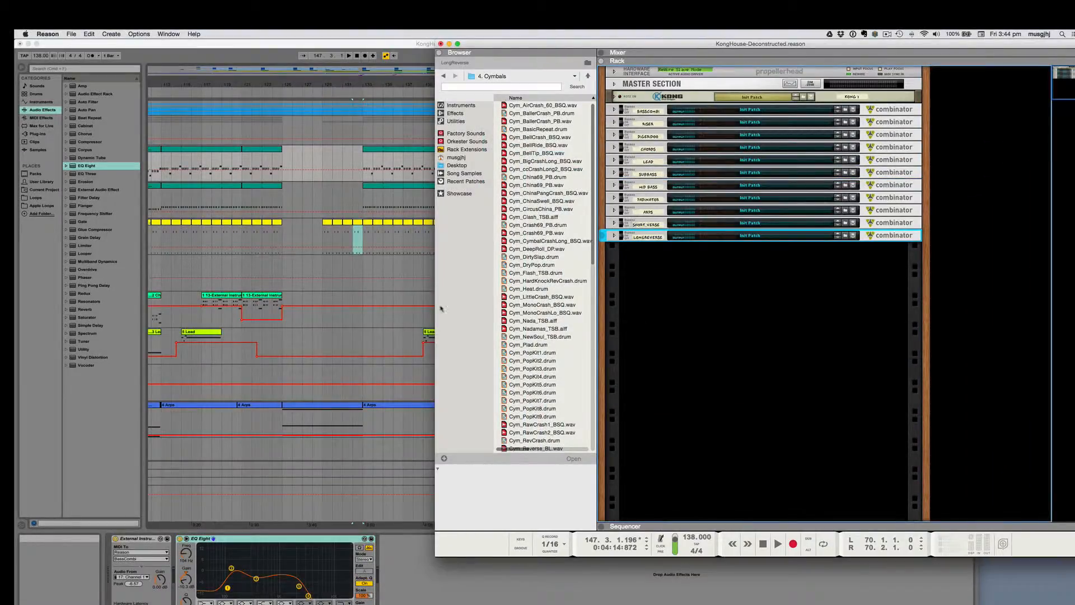
Step: Switch to Ableton Live's Session View and check the Reason routing of External Instrument tracks 19 and 20
click(366, 382)
key(Tab)
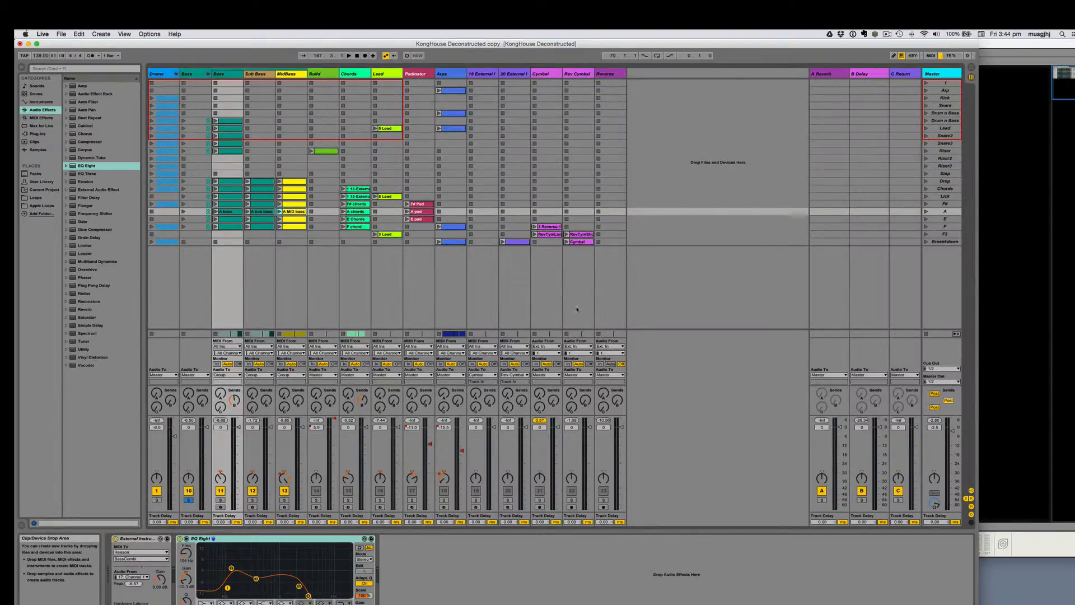
click(484, 75)
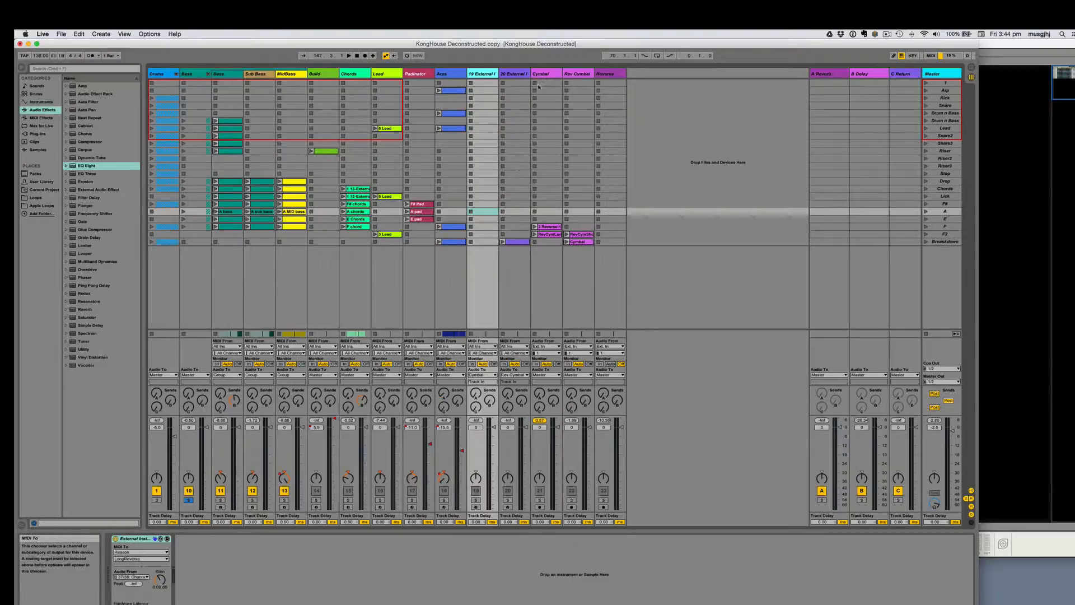
click(512, 73)
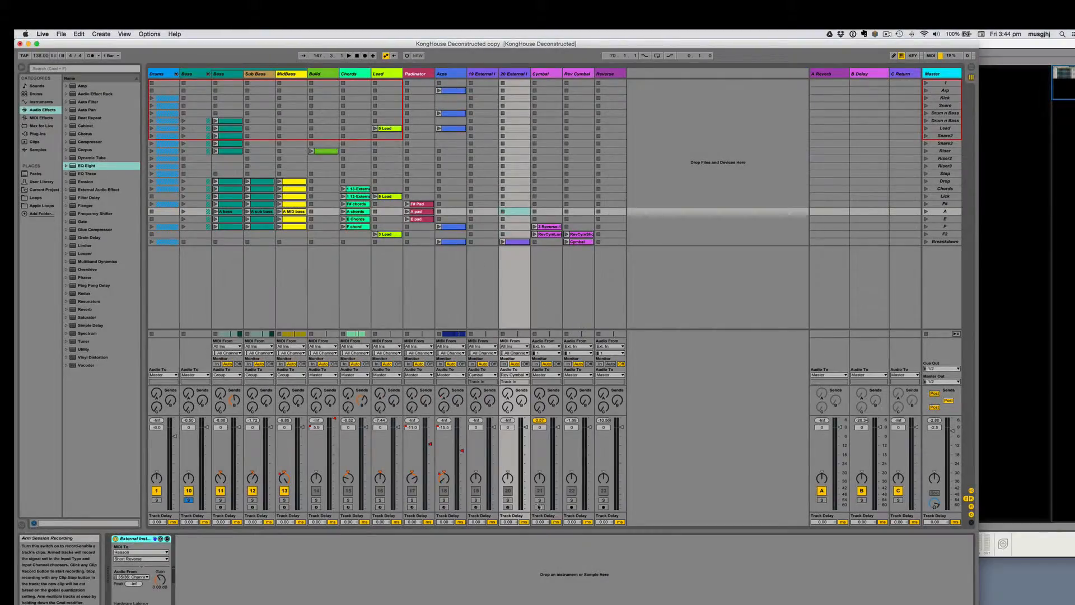
Step: Arm the Rev Cymbal track for recording and solo it together with External Instrument track 20
click(539, 507)
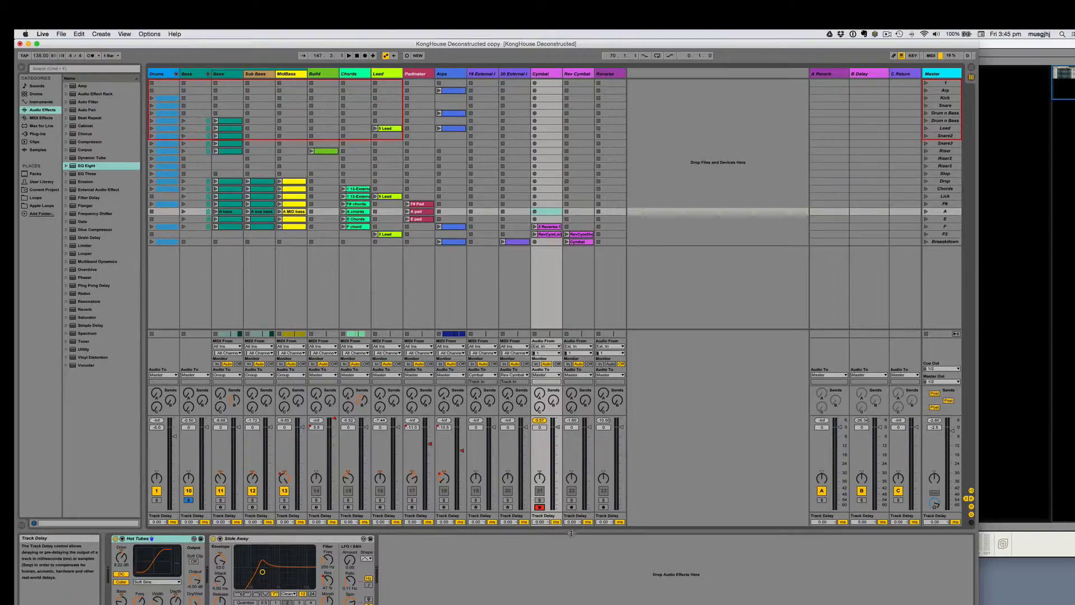
click(571, 506)
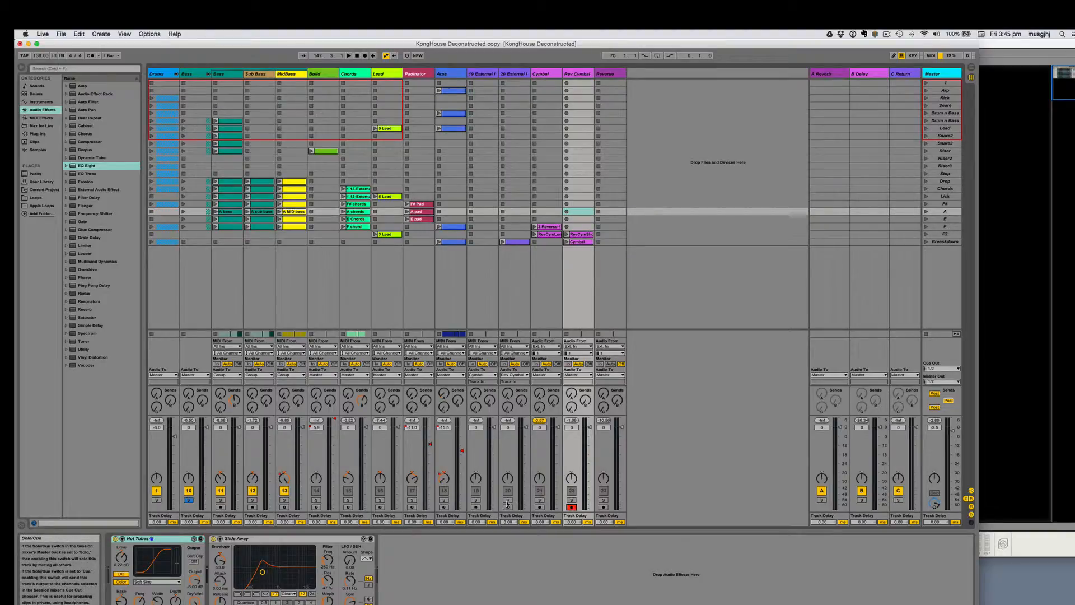
click(508, 501)
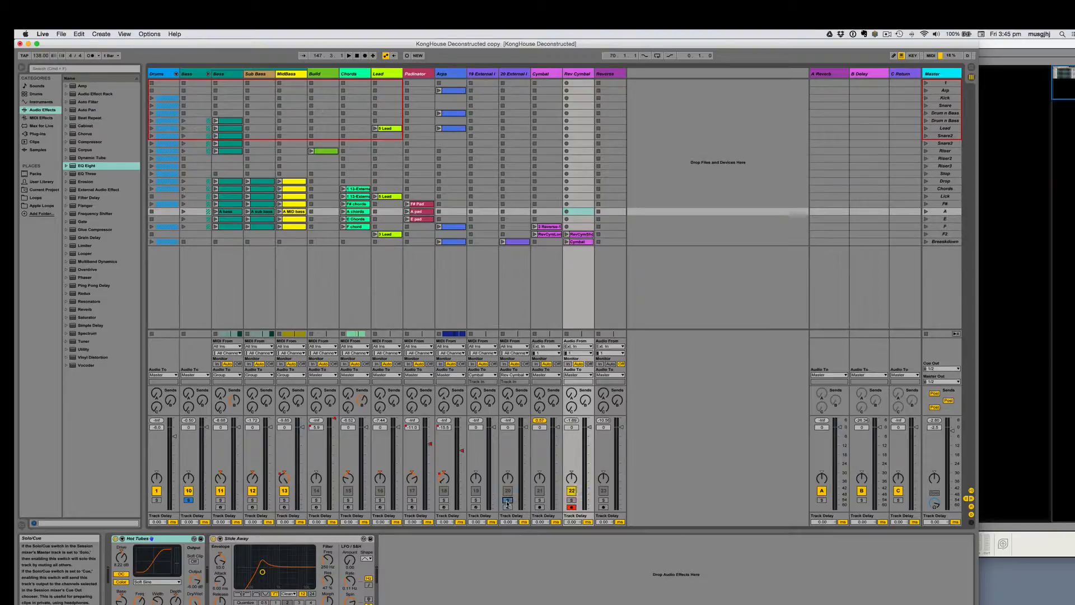
click(571, 502)
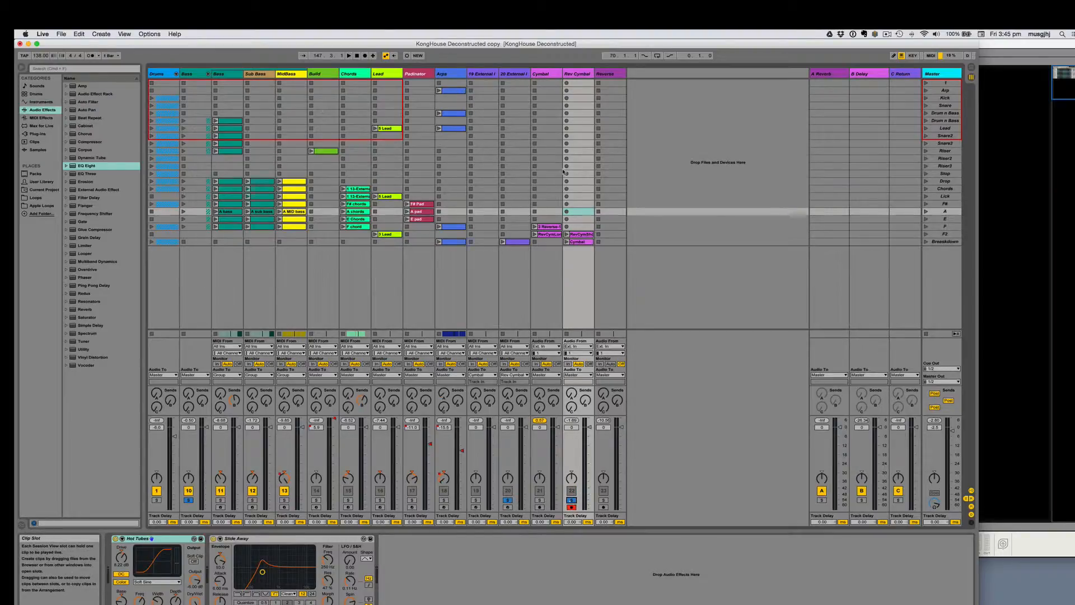
Step: Move track 20's Breakdown clip to scene E and record its playback into the Rev Cymbal slot of that scene
drag(515, 241, 518, 220)
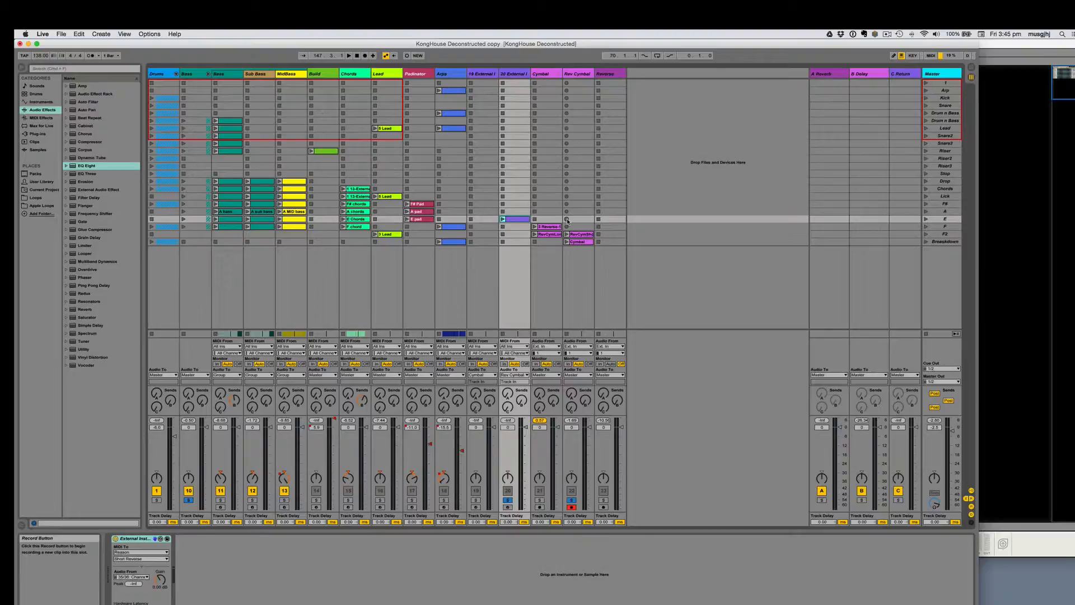
click(566, 219)
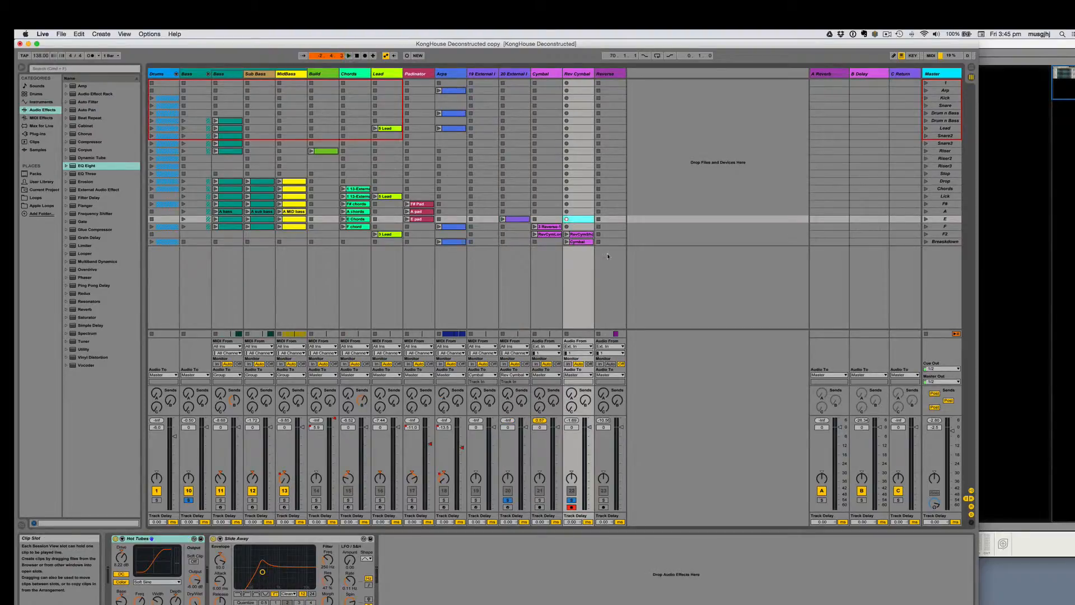
click(503, 219)
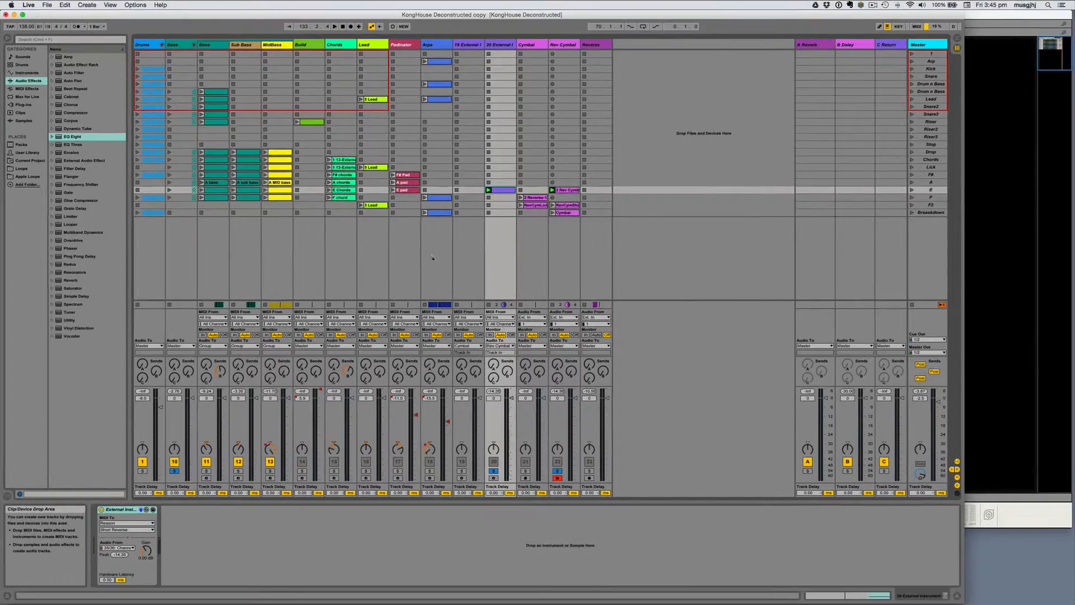
Step: Open the newly recorded Rev Cymbal clip, solo only its track, and start playback
double_click(566, 189)
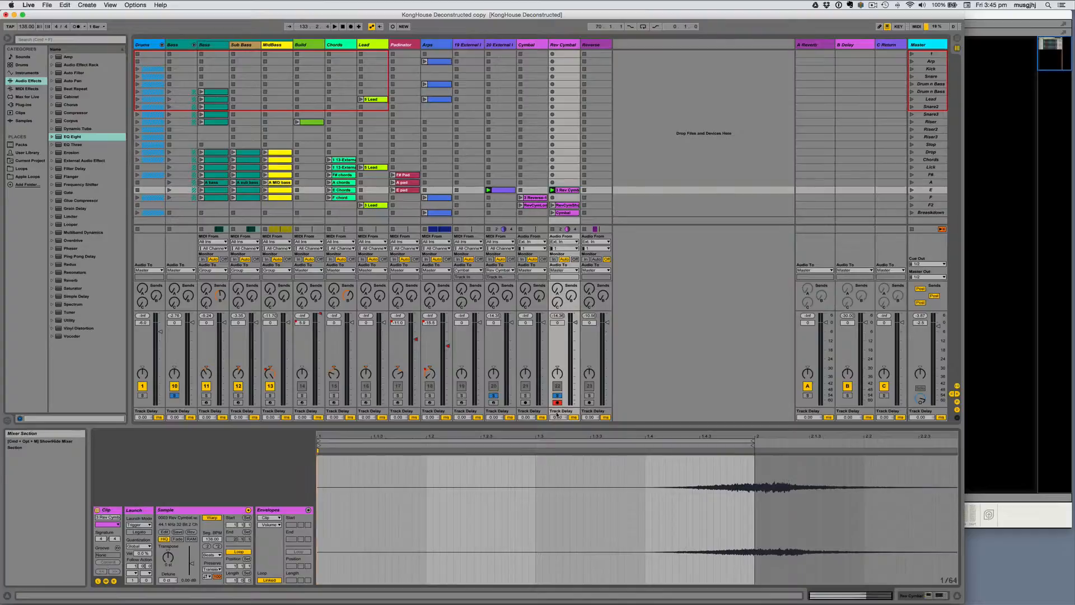
click(493, 396)
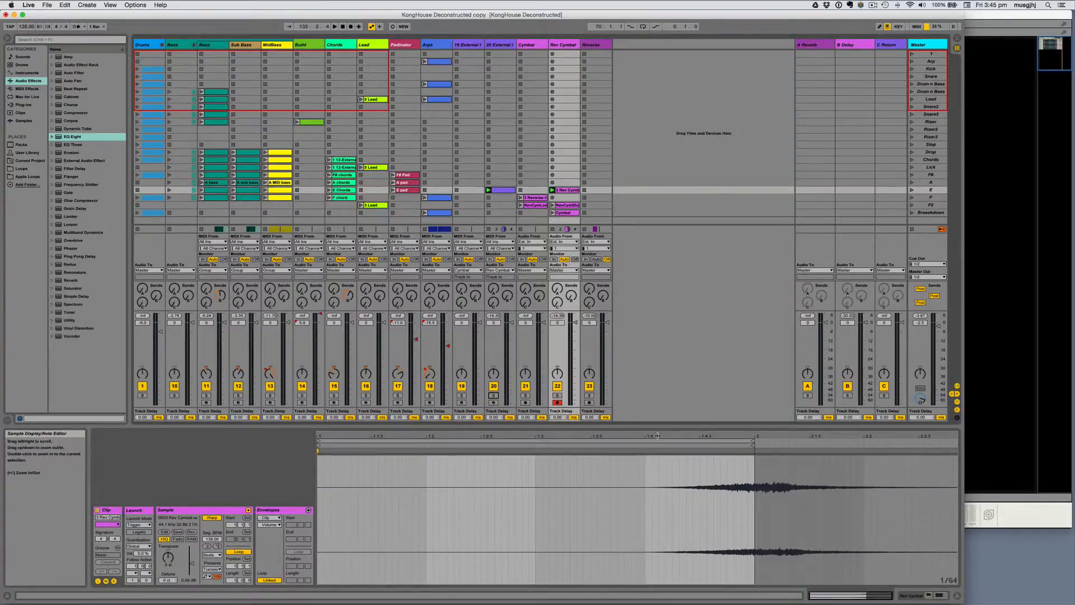
click(557, 395)
key(space)
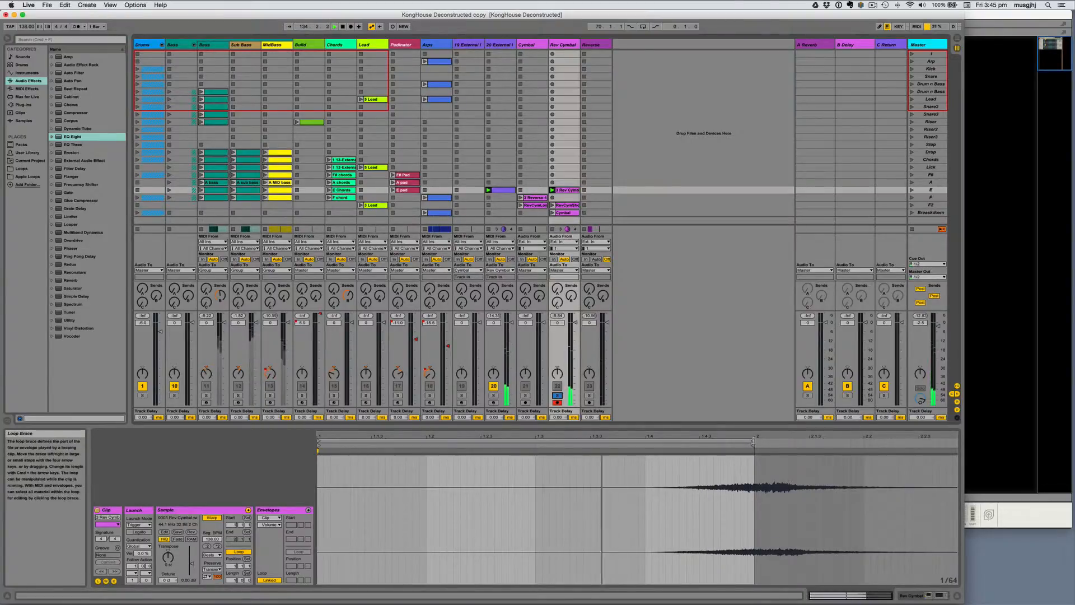
Step: Loop the recorded clip from 1.1.2 to 2.1.2 and raise its gain to about 10 dB
drag(753, 442, 787, 442)
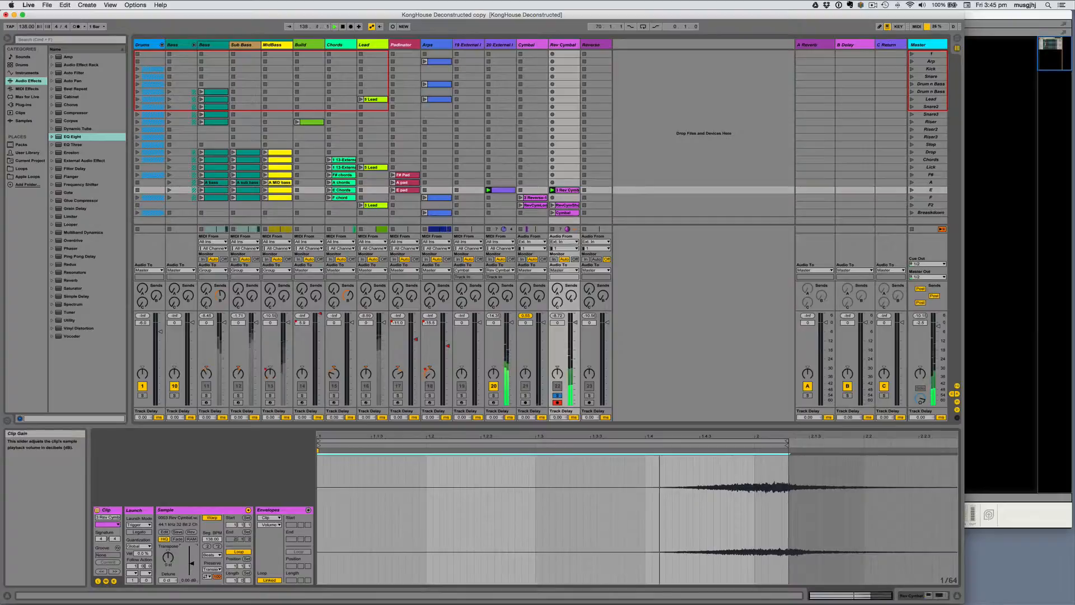
drag(191, 562, 194, 558)
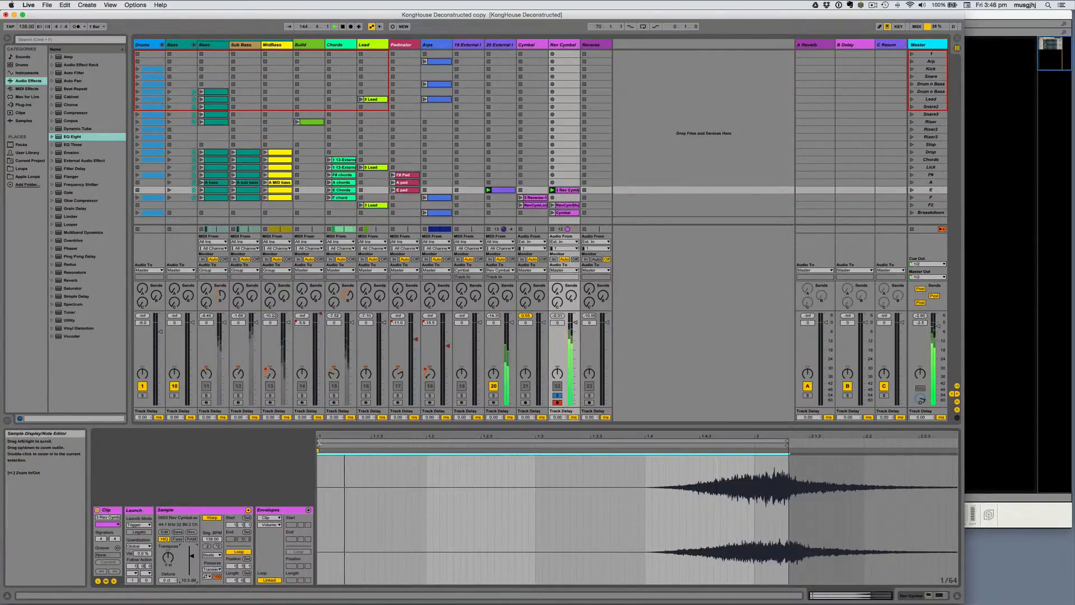
drag(318, 443, 372, 443)
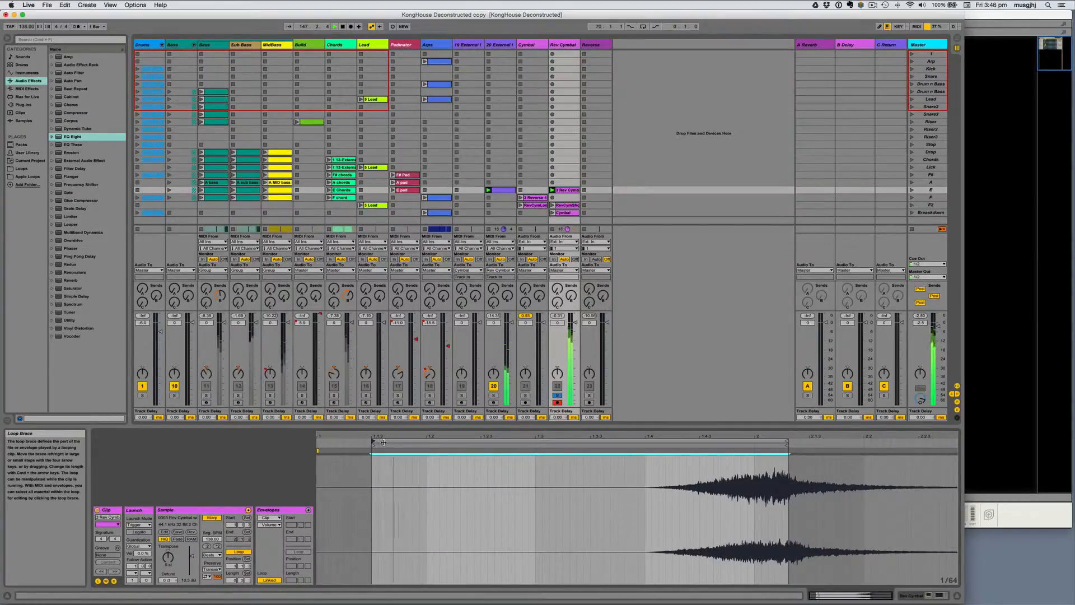
right_click(383, 443)
click(343, 440)
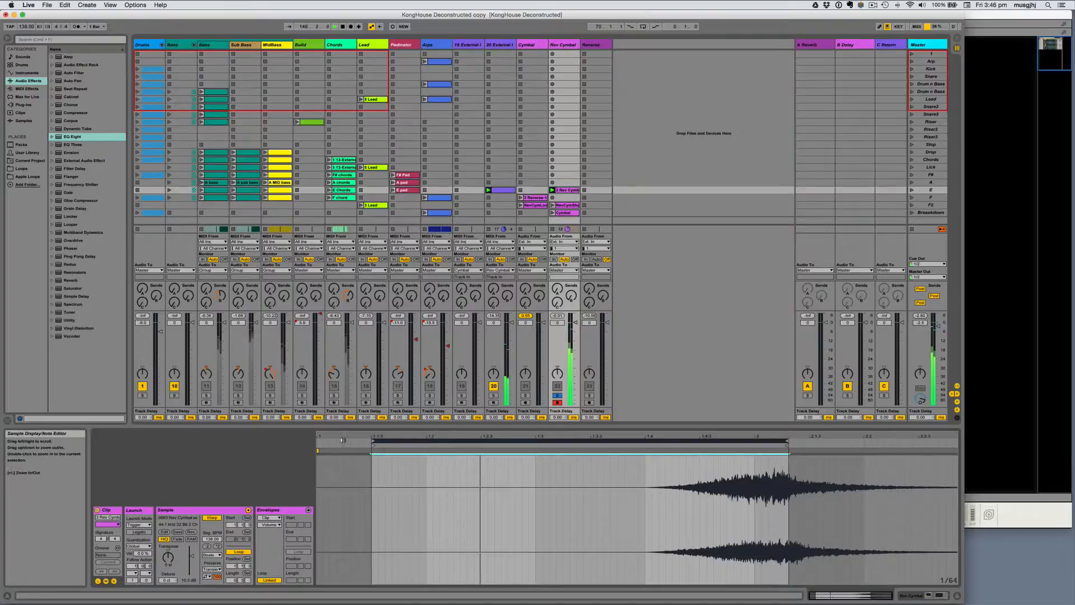
drag(373, 441, 345, 441)
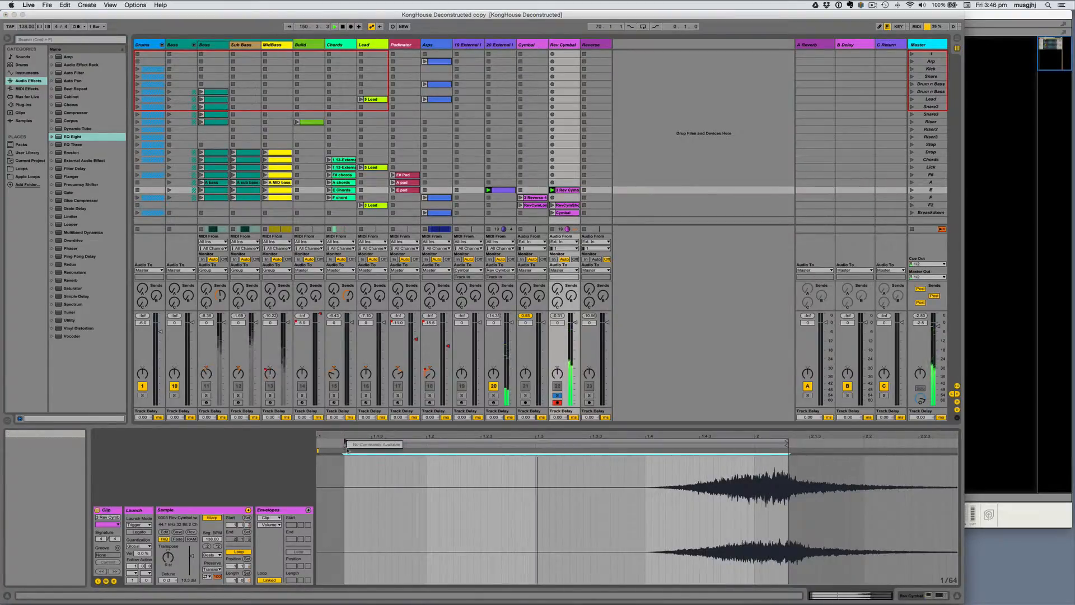
Step: Set the sample's 1.1.1 position at the start of the loop
right_click(345, 449)
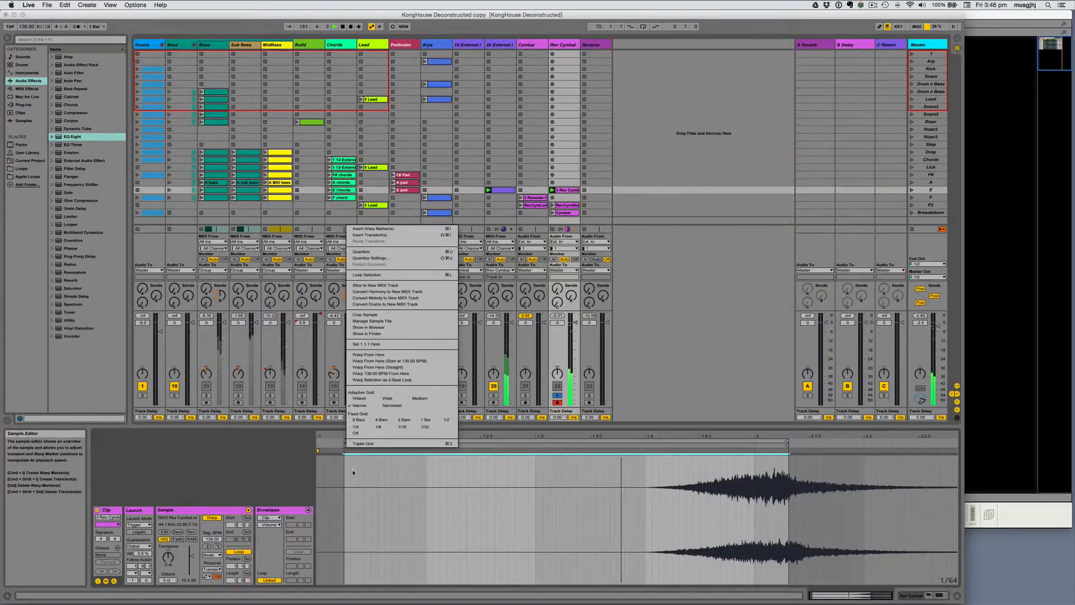
click(353, 472)
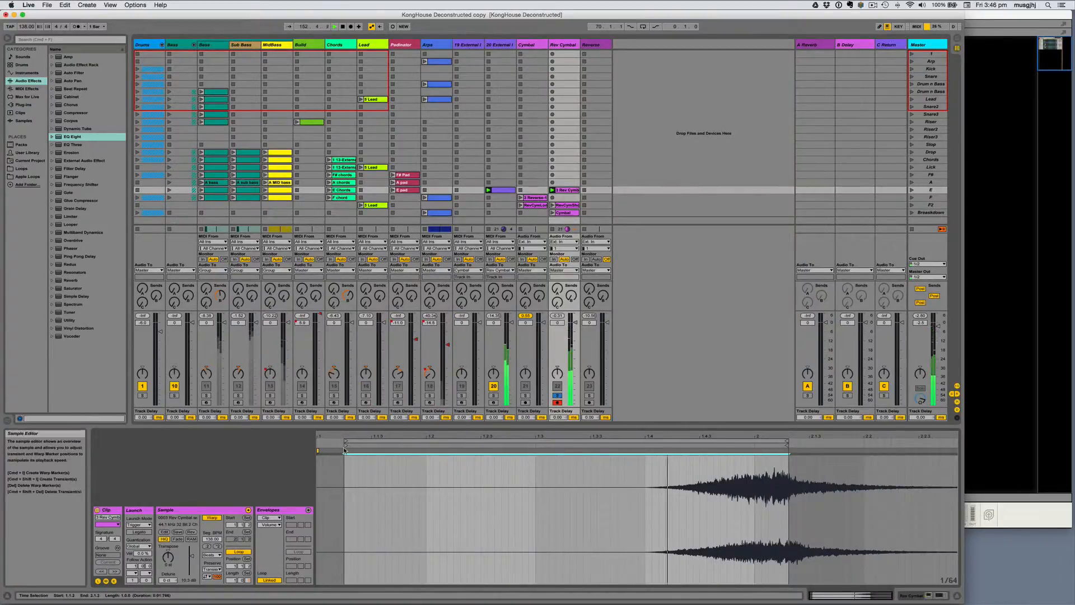
right_click(344, 450)
click(350, 453)
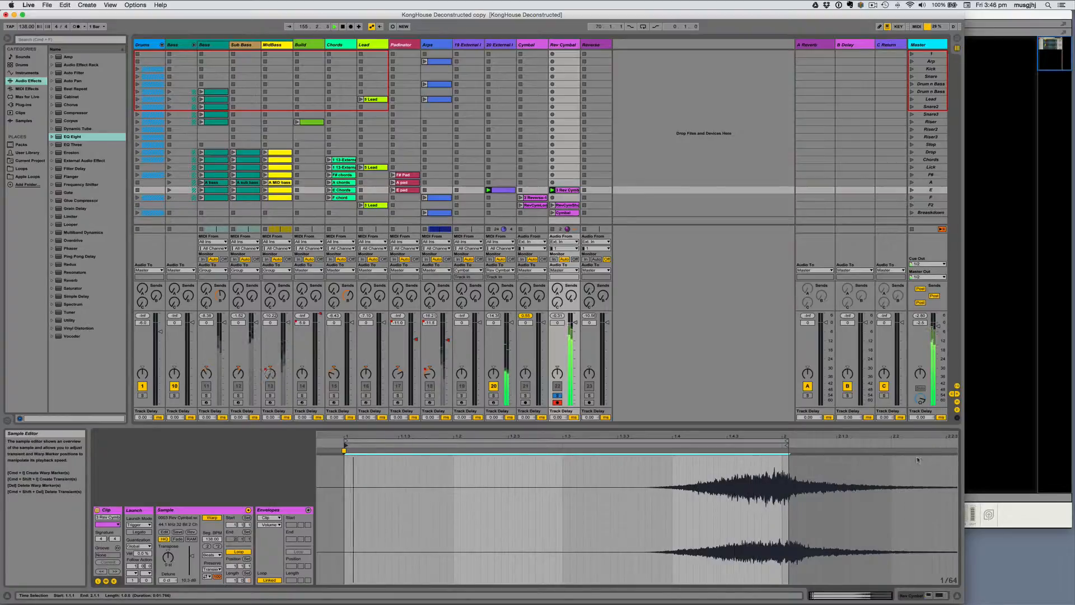
Step: Crop the Rev Cymbal sample to the one-bar loop, allowing the audio to stop
right_click(705, 485)
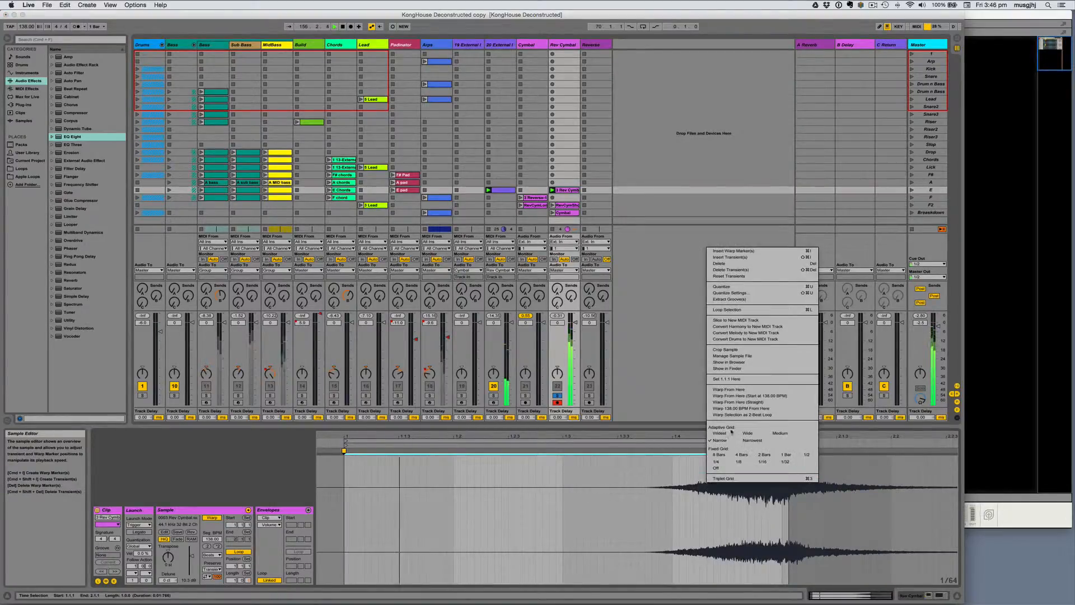
click(733, 349)
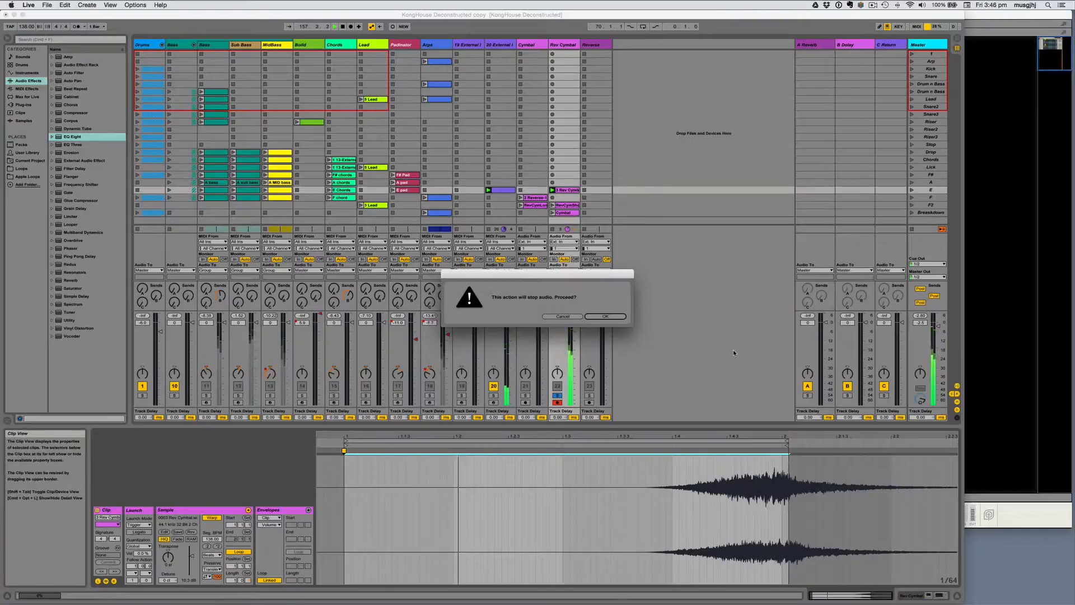
click(613, 317)
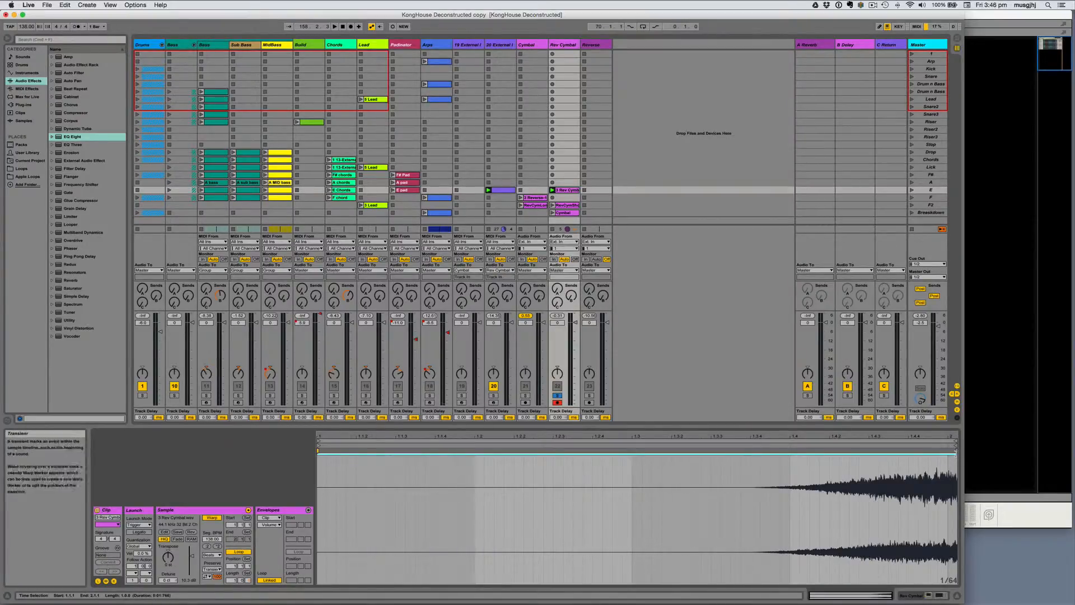
Step: Insert a warp marker at the end of the cropped sample and move it slightly earlier
double_click(955, 451)
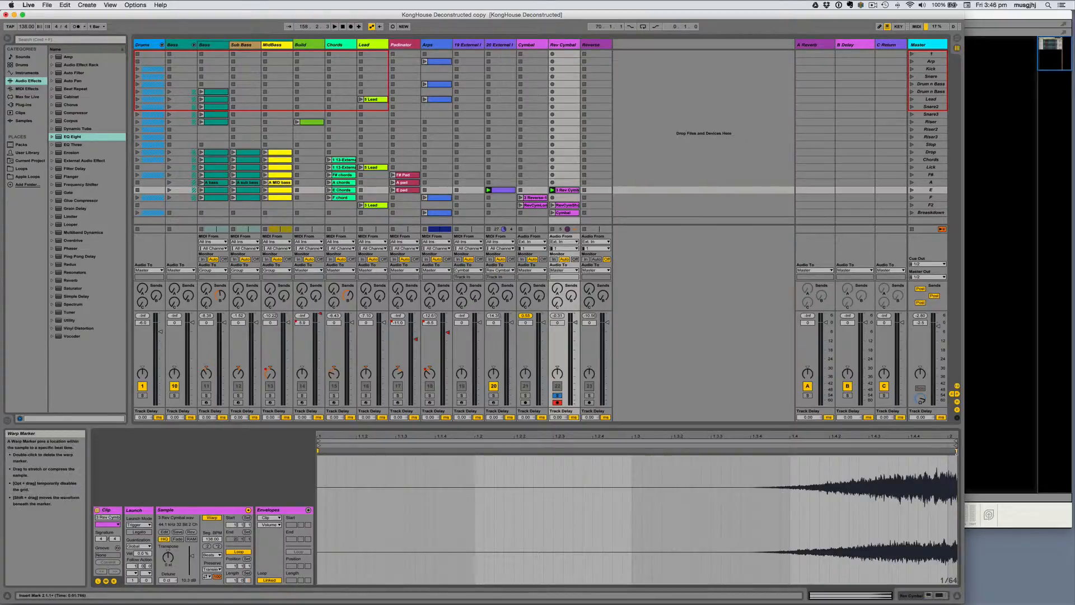
drag(956, 451, 947, 450)
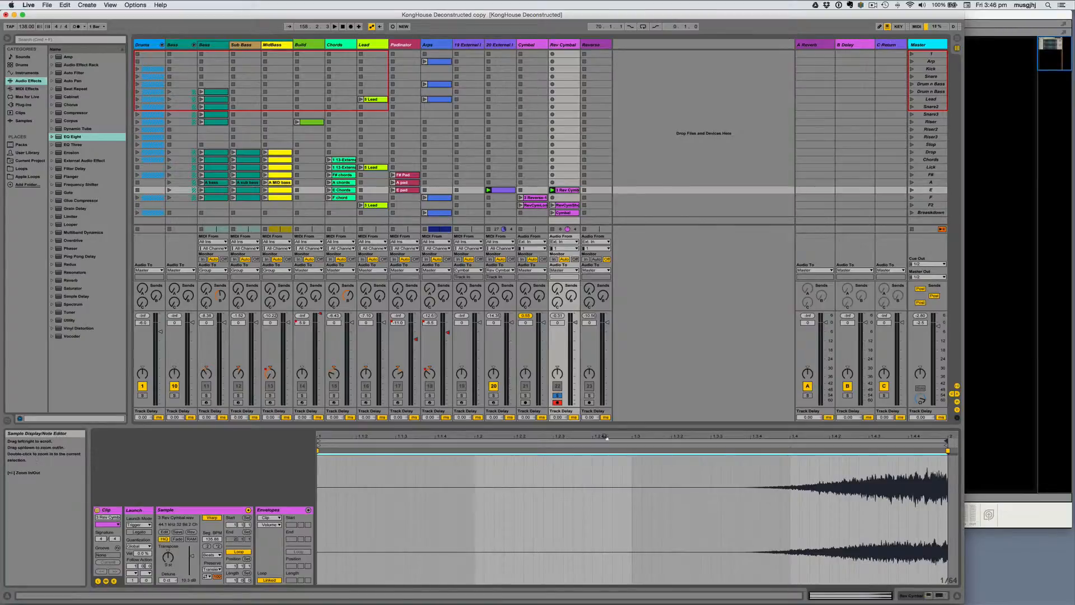
Step: Duplicate the cropped Rev Cymbal clip into the slot directly below on the same track and reverse the copy's sample
mouse_move(530, 466)
mouse_down()
mouse_move(531, 523)
mouse_move(530, 466)
mouse_up()
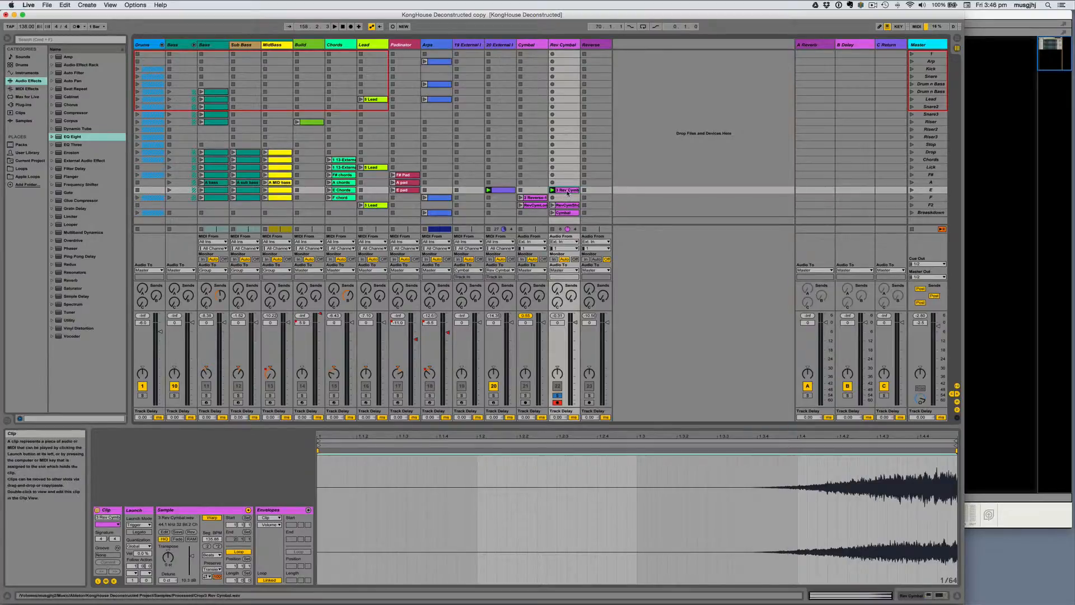
drag(567, 194, 566, 197)
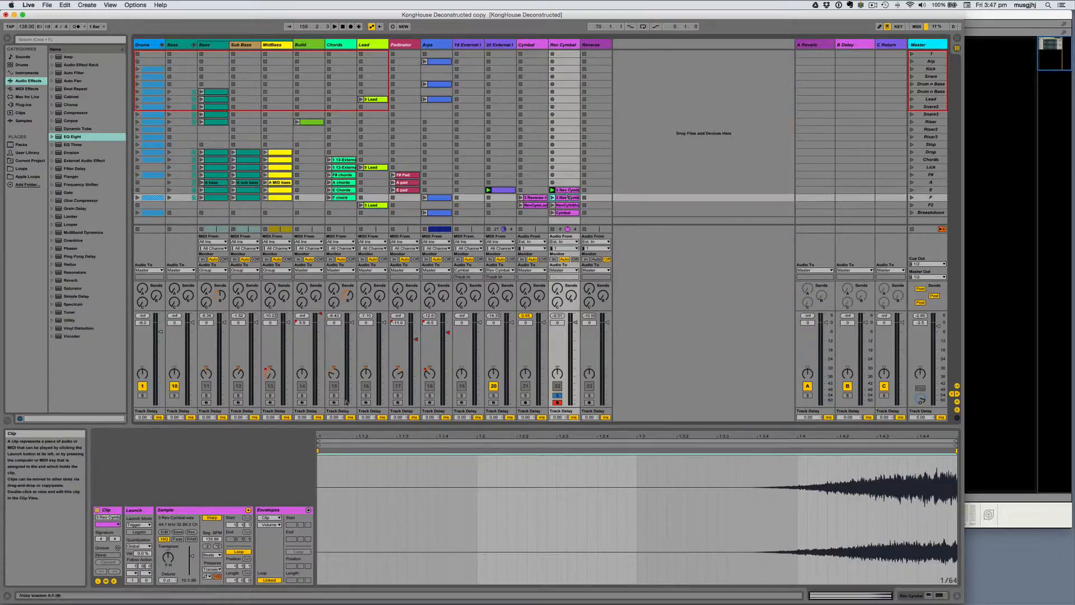
click(190, 532)
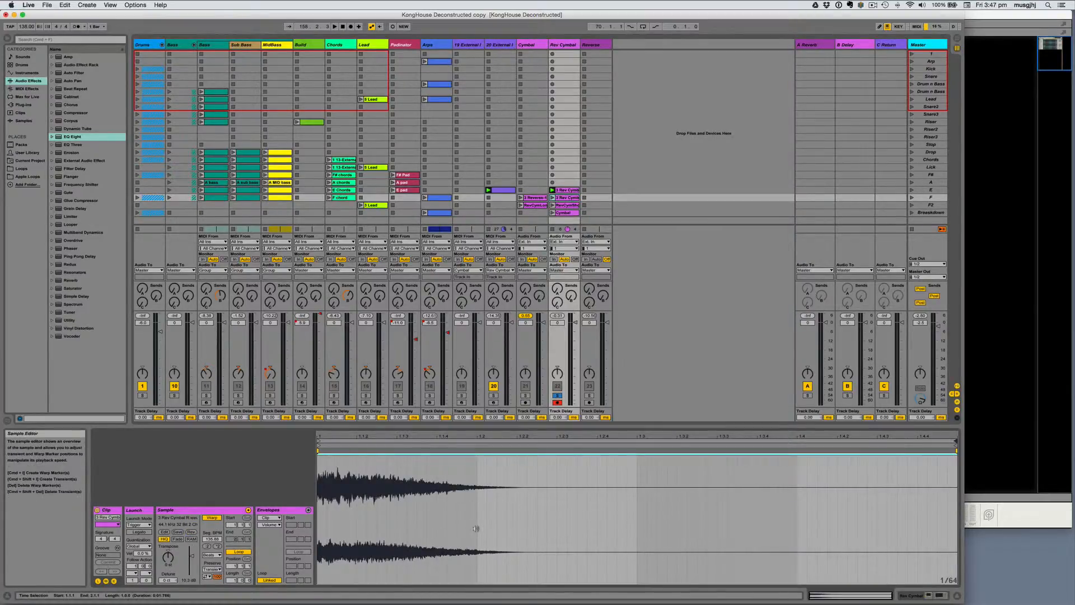
Step: Play the original reverse cymbal clip and the reversed copy below it to compare their sound
click(552, 197)
click(553, 191)
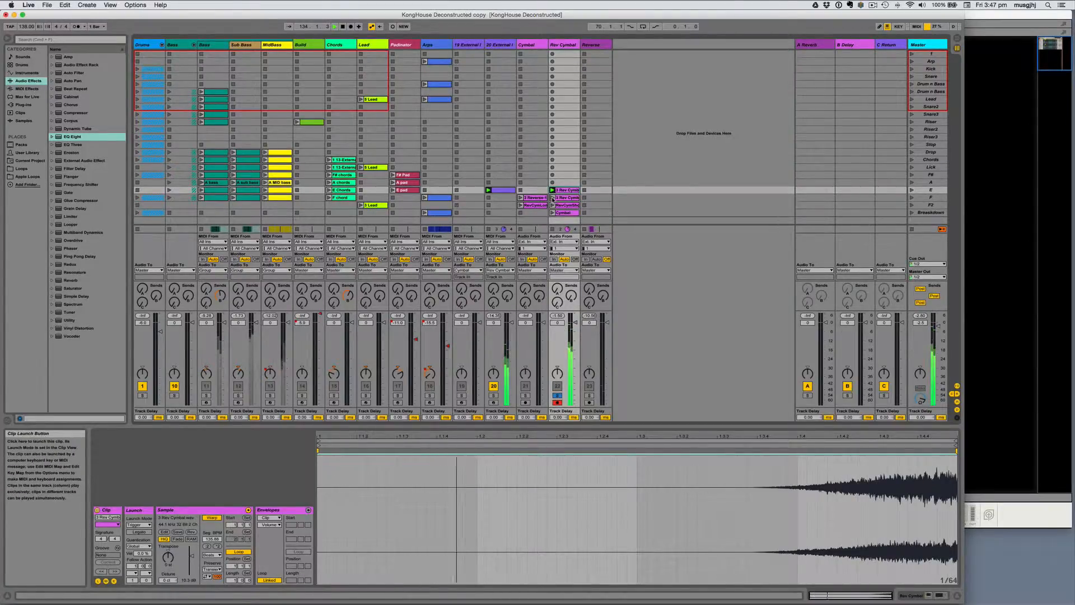
click(552, 197)
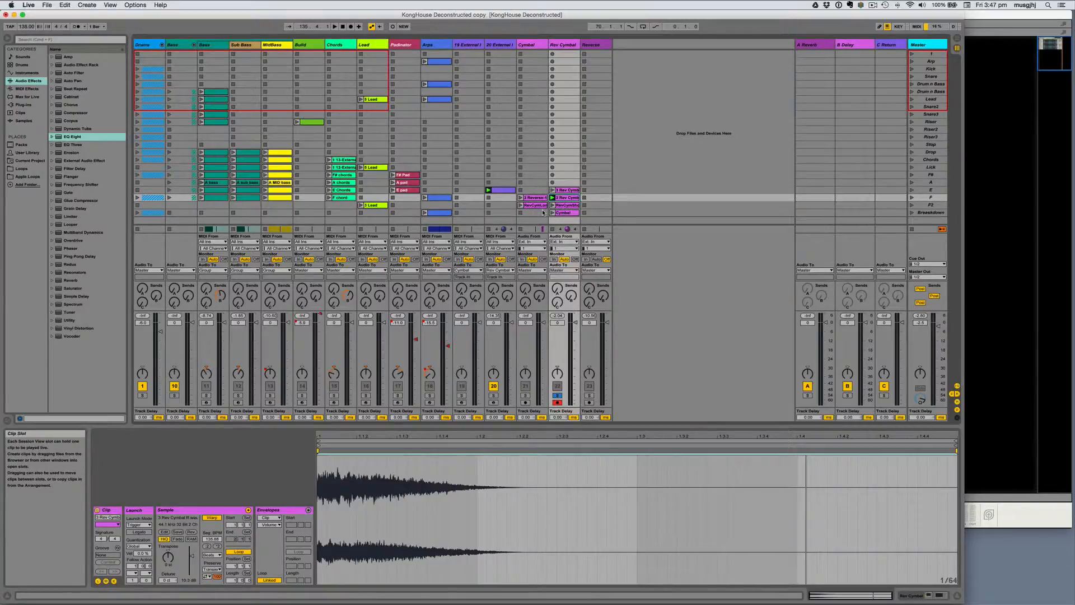
Step: Switch to the arrangement and examine where the clips on the Cymbal, Rev Cymbal and Reverse tracks are placed
key(Tab)
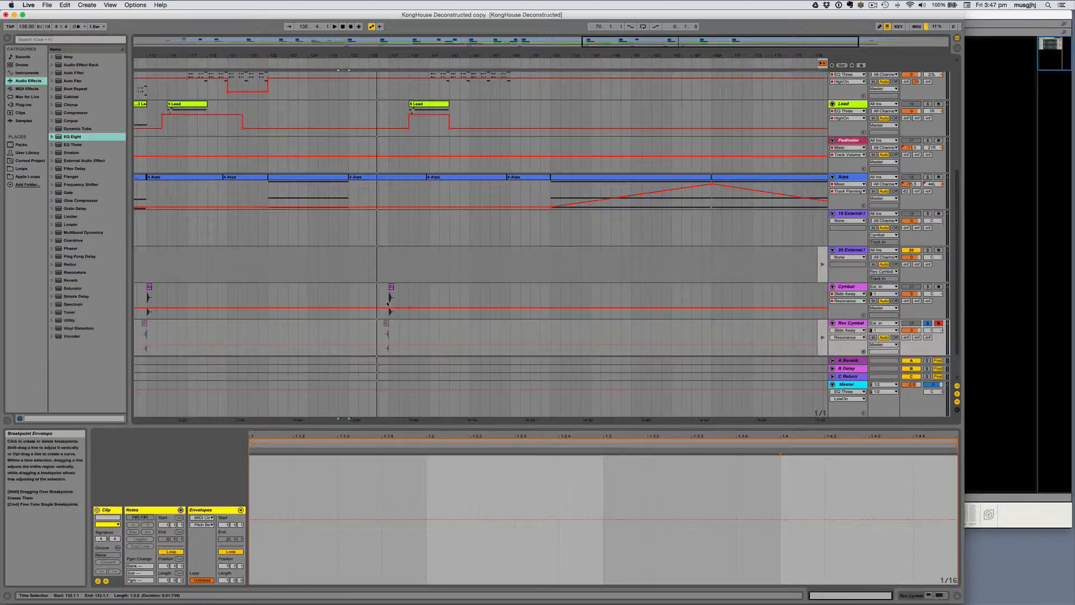
drag(383, 313, 391, 314)
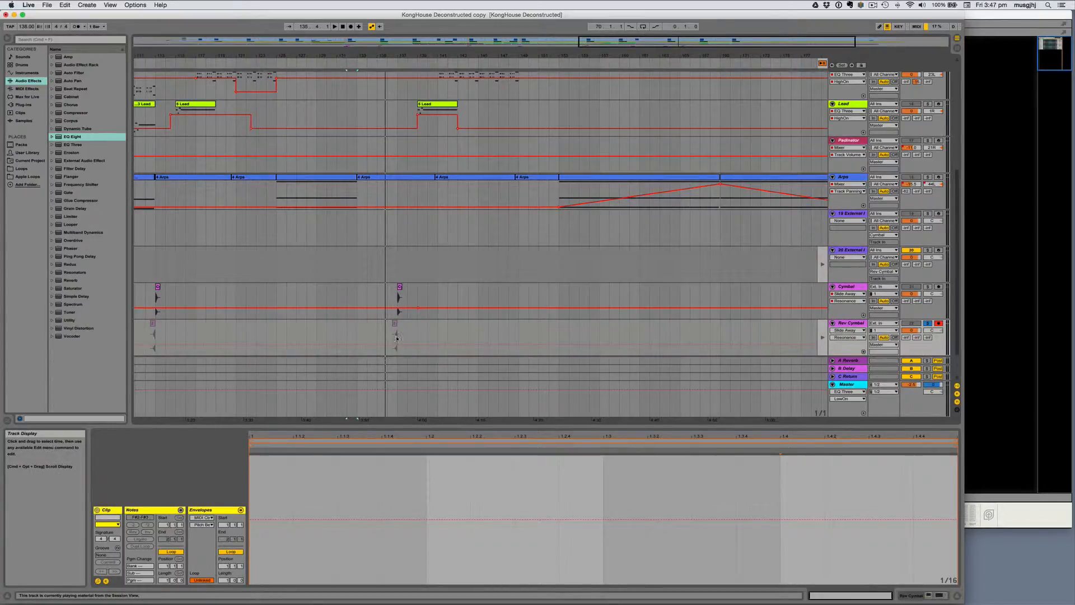
scroll(396, 338, left, 5)
scroll(276, 329, down, 2)
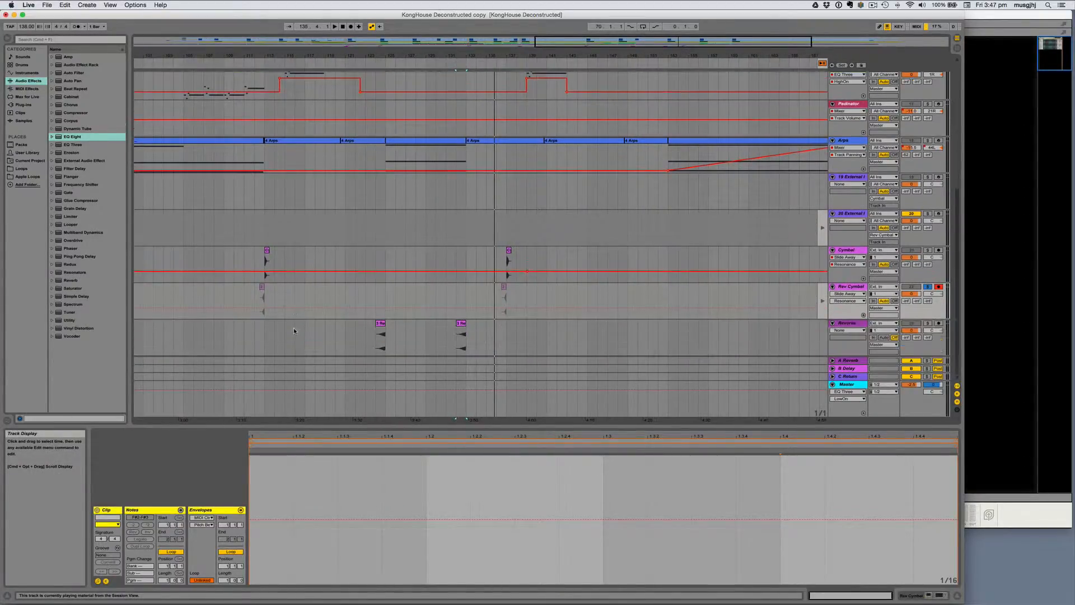